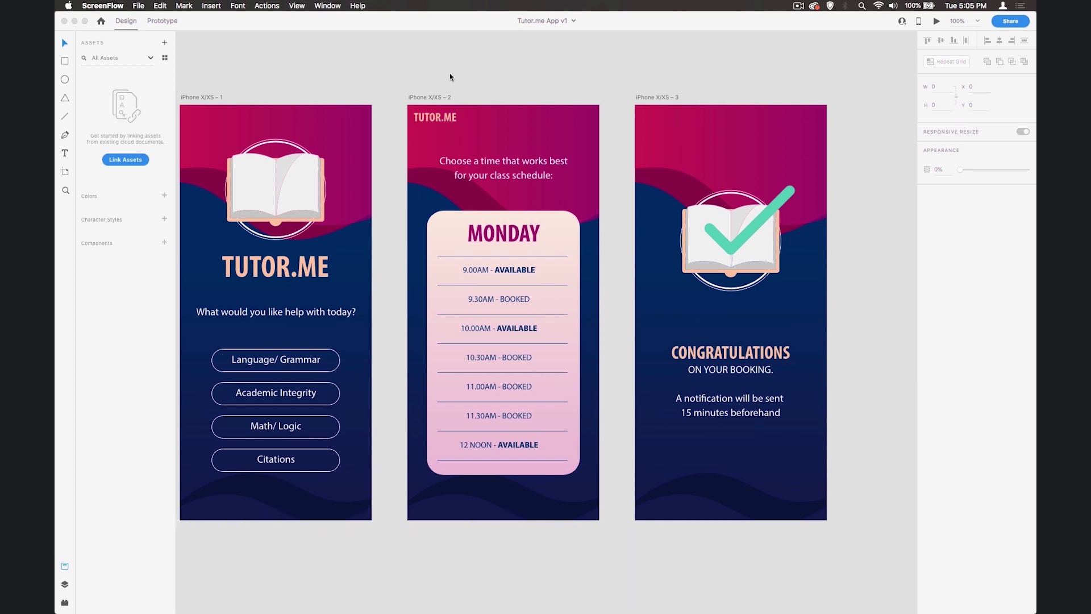
Bring the Adobe XD window with the Tutor.me App v1 document to the front
left_click(716, 59)
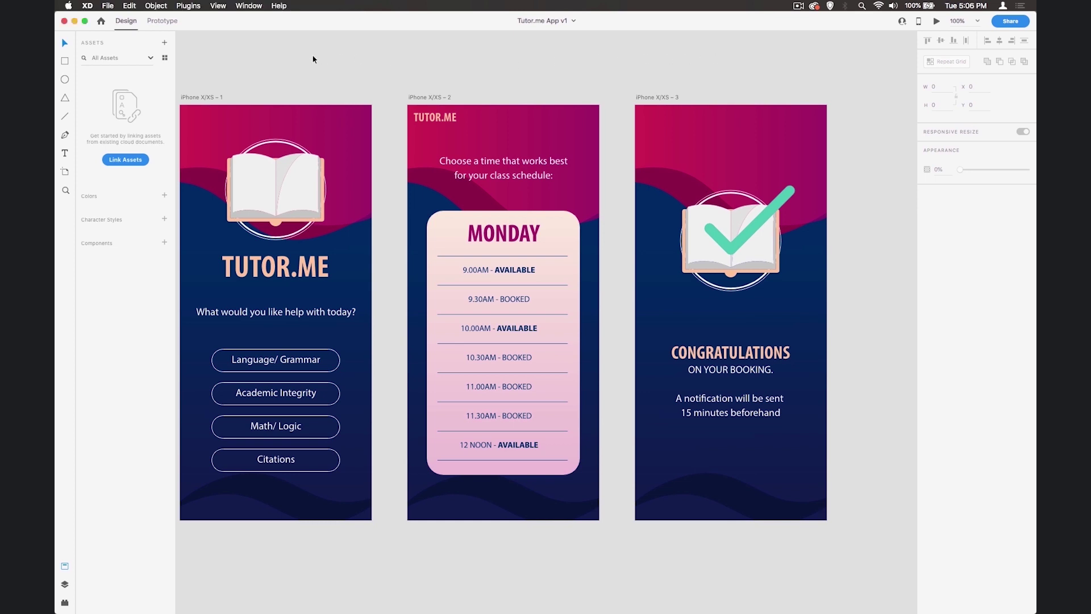
In Prototype mode, link the topic buttons to iPhone X/XS – 2 with a Slide Left transition
left_click(161, 22)
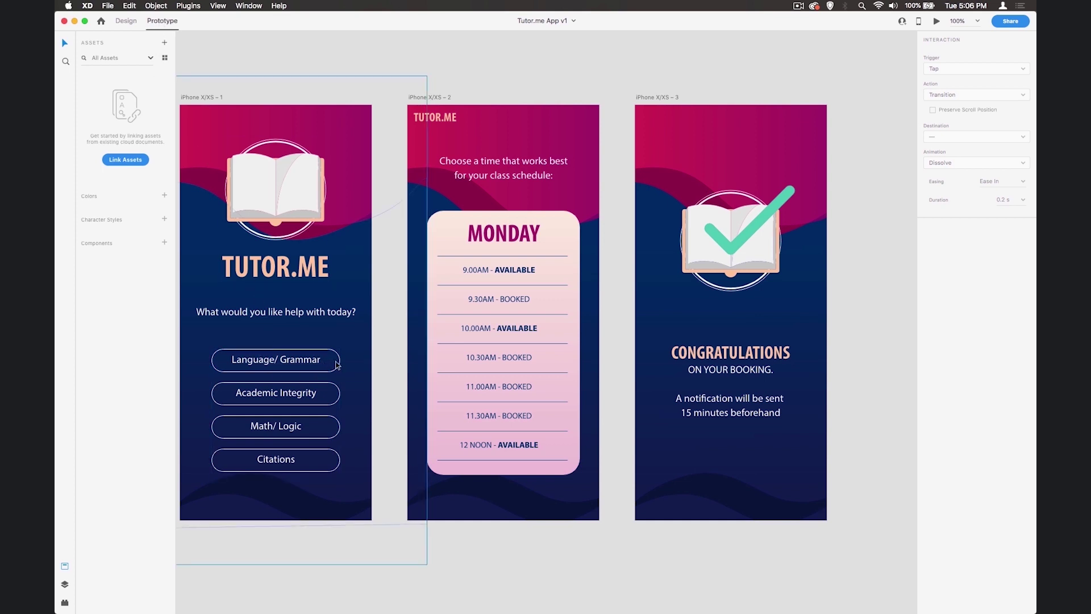
left_click(262, 363)
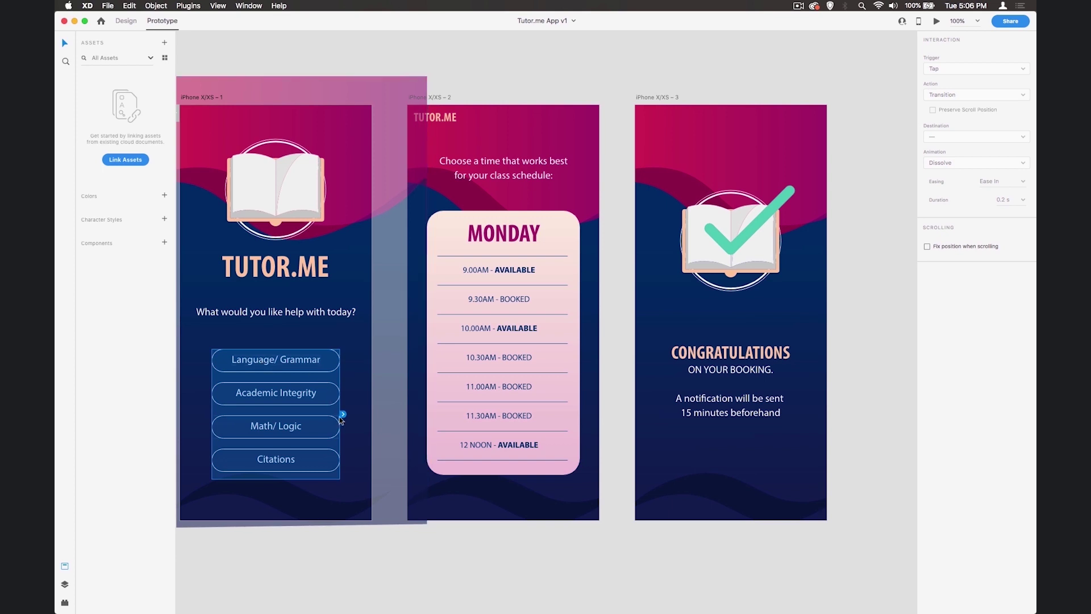
left_click_drag(343, 414, 413, 362)
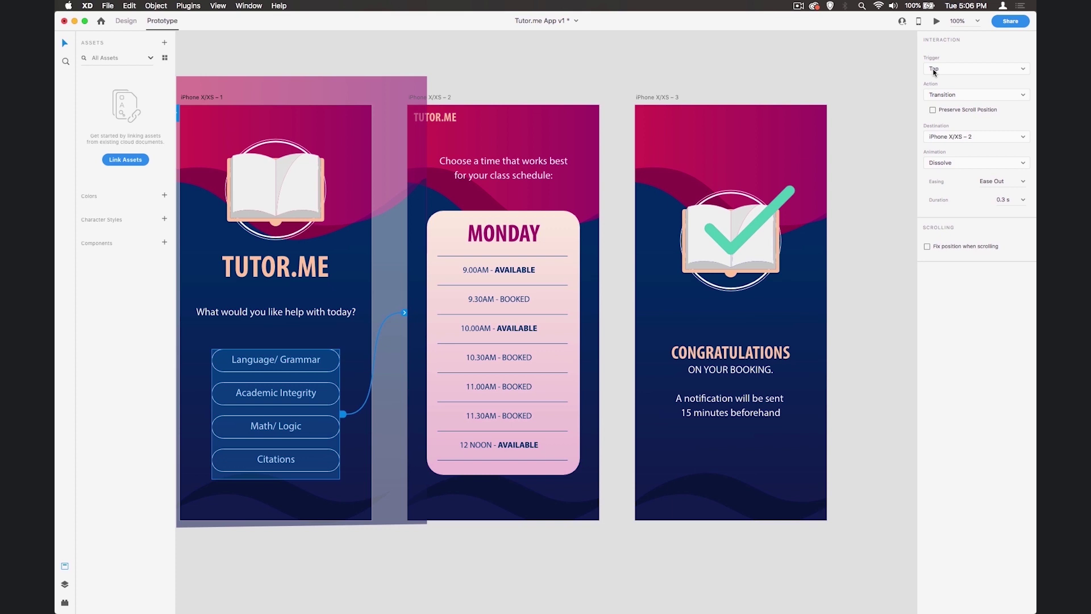
left_click_drag(343, 413, 847, 208)
left_click(969, 161)
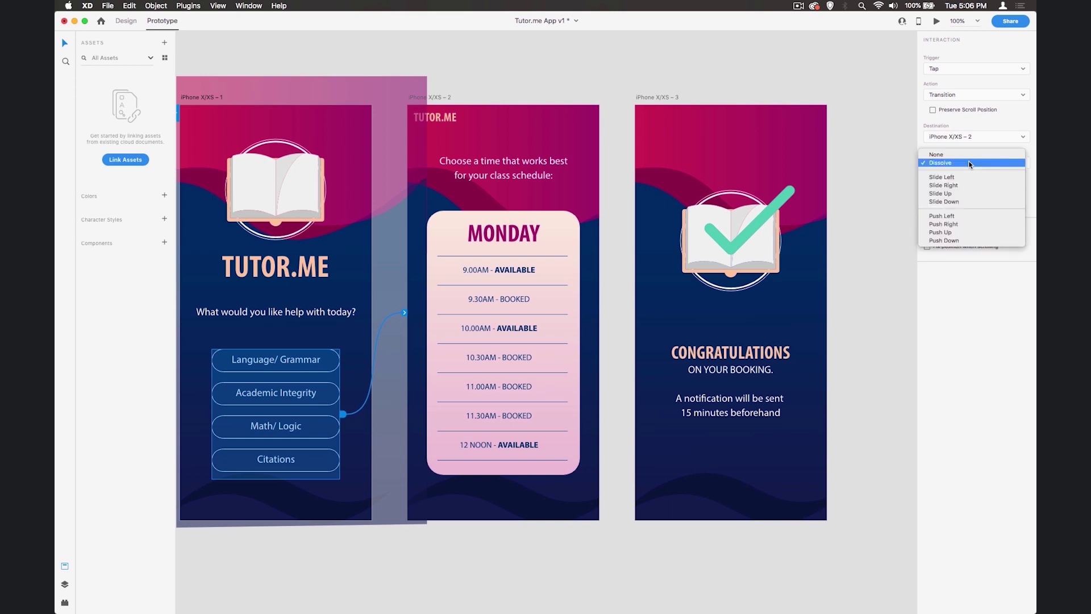
left_click(966, 176)
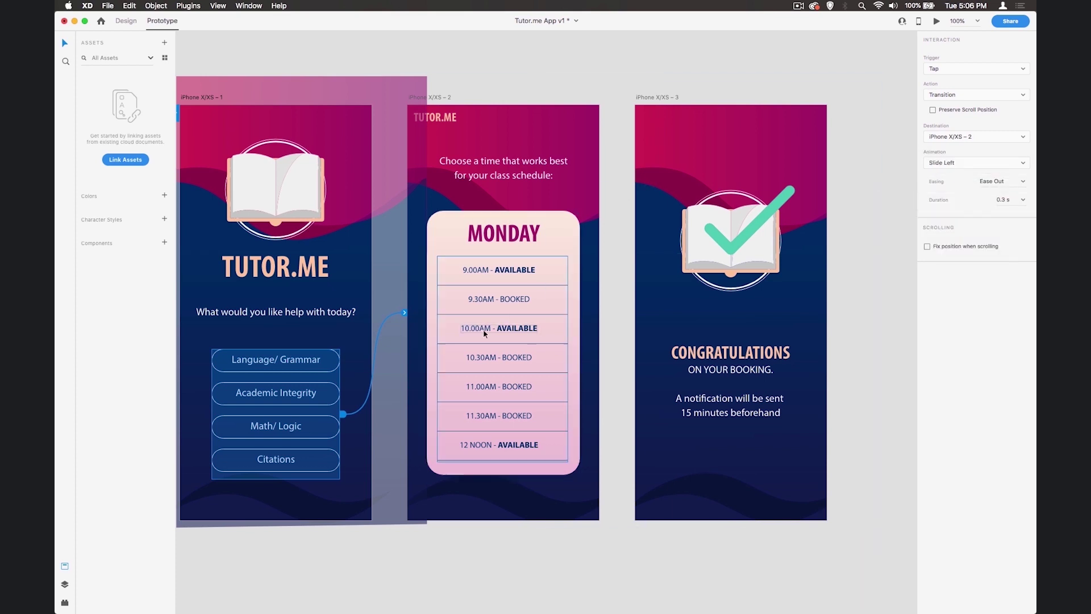
Preview the prototype, test the Language/ Grammar tap, then close the preview
left_click(937, 23)
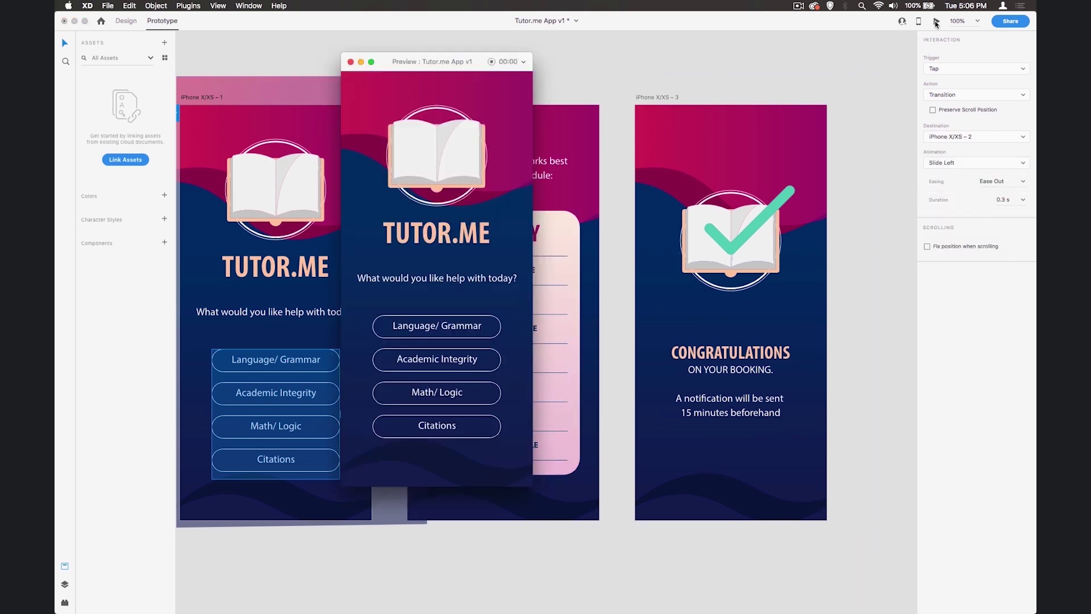
left_click(455, 327)
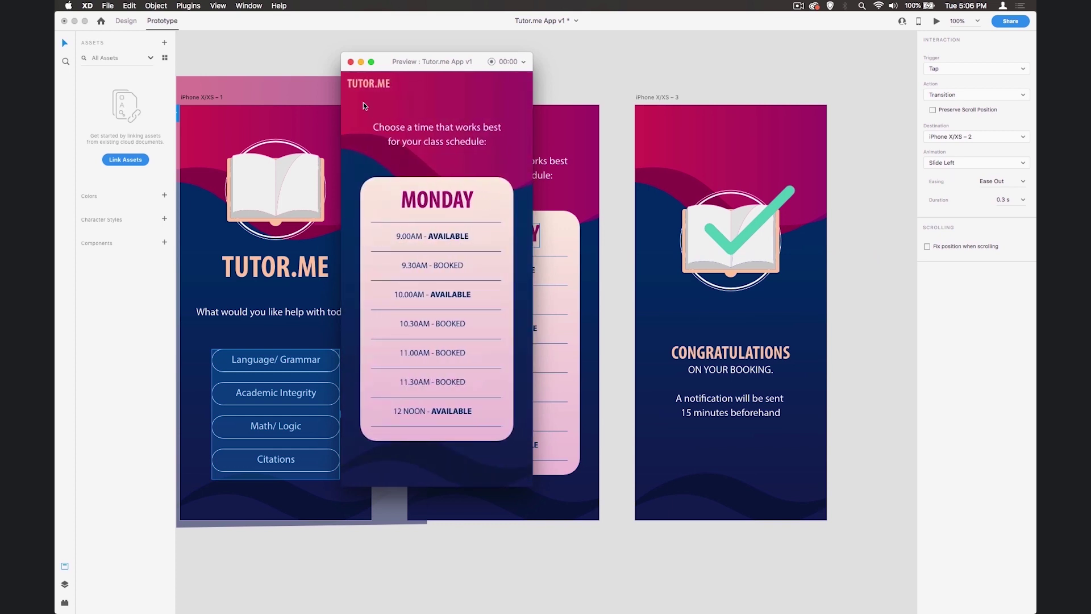
left_click(351, 62)
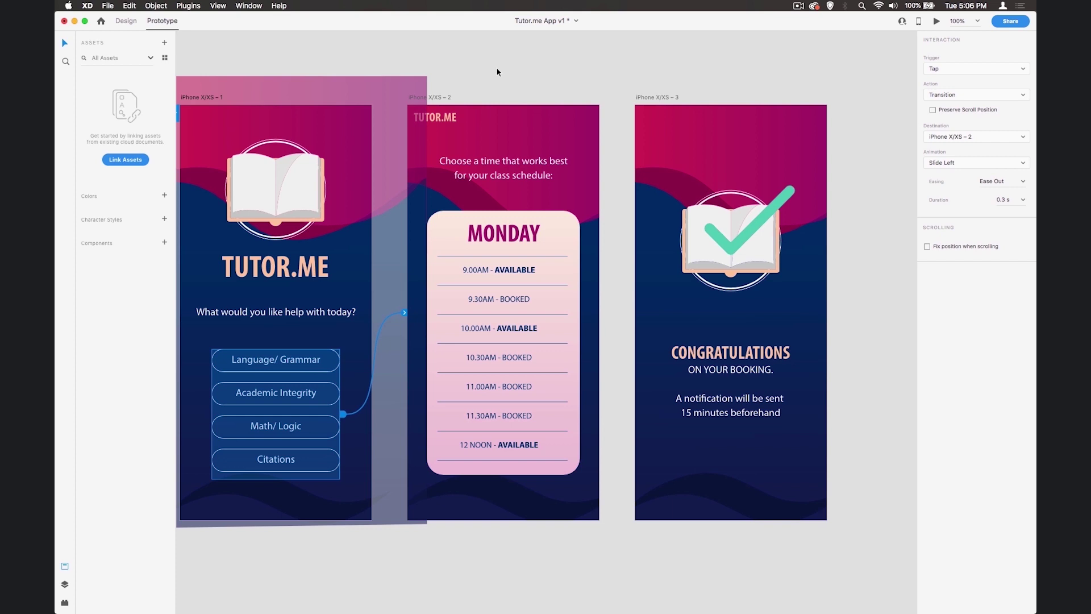
Link the TUTOR.ME logo on screen 2 back to screen 1 with Slide Right
left_click(496, 67)
left_click(431, 119)
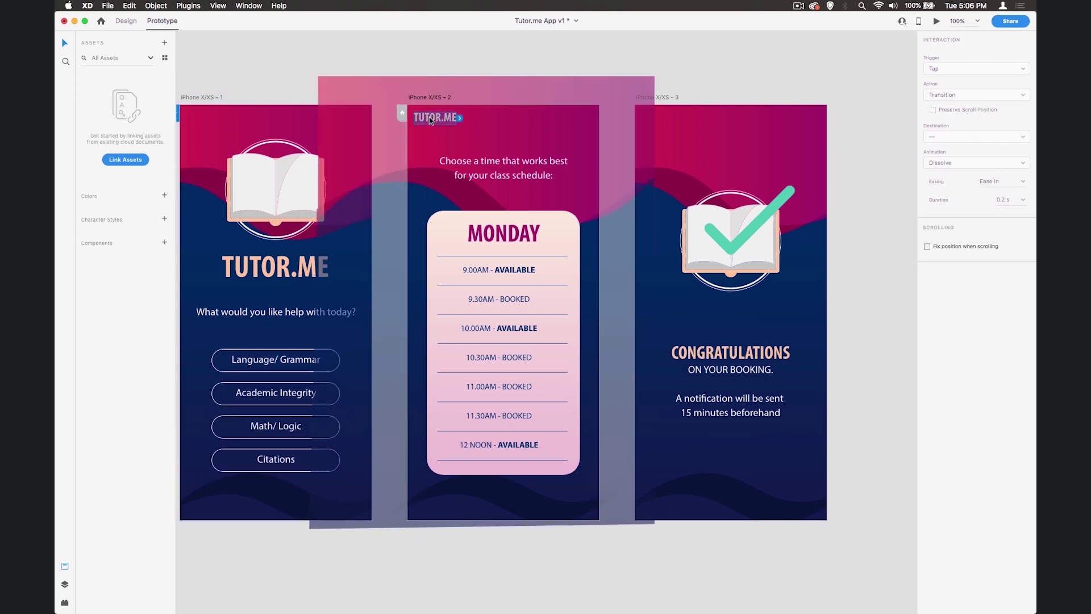
left_click_drag(472, 122, 366, 179)
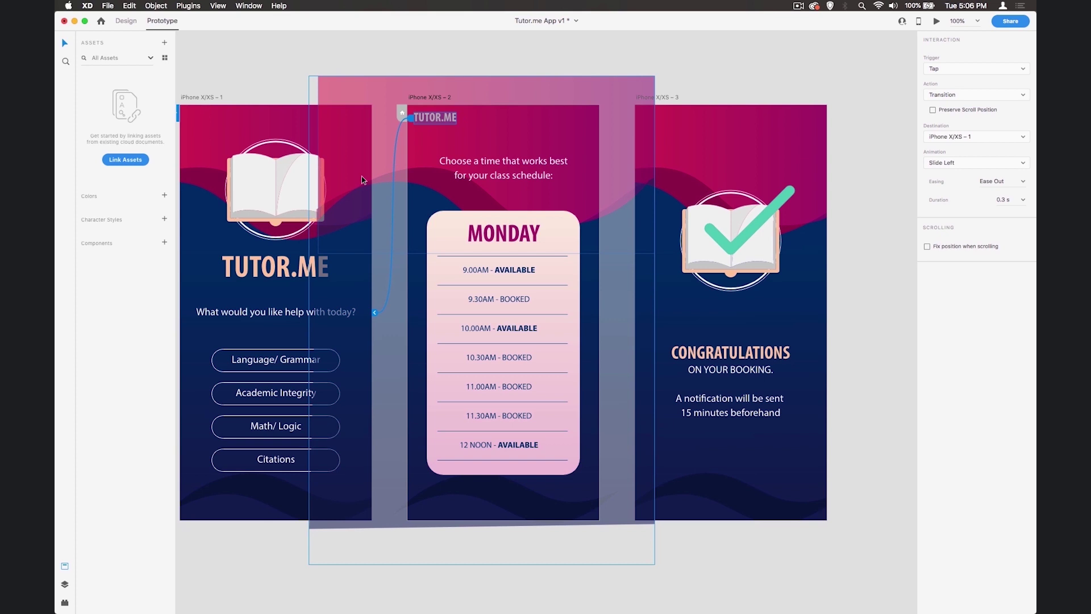
left_click(949, 161)
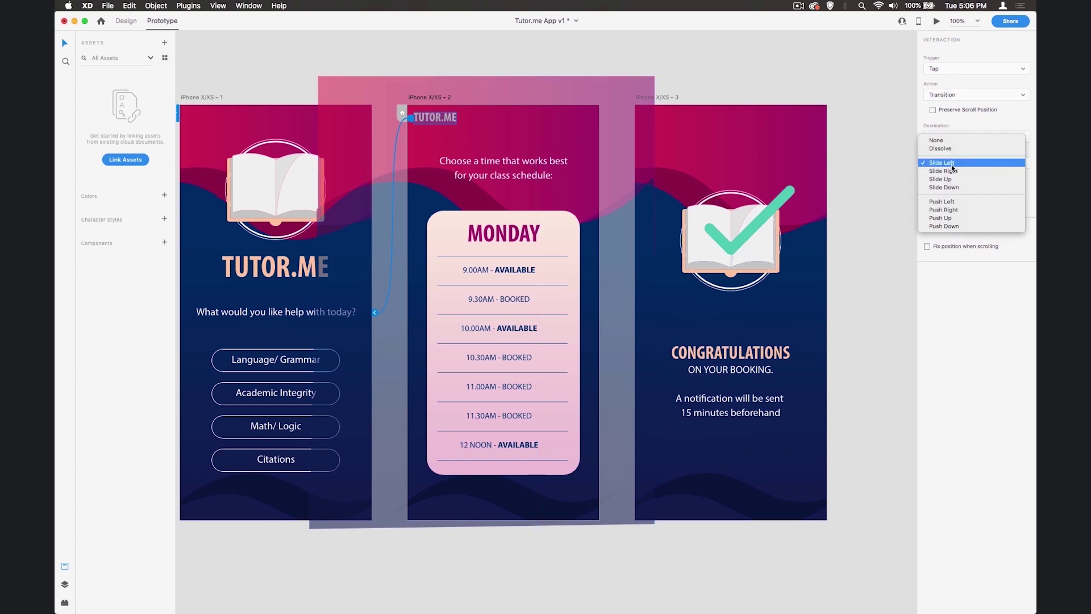
left_click(953, 173)
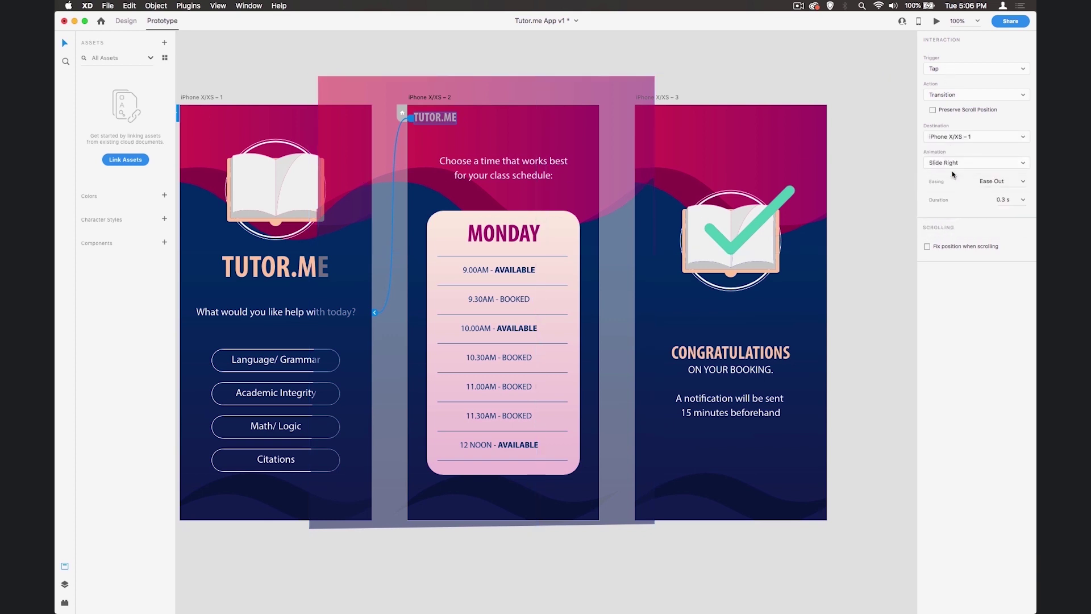
Link the Monday time-slot list to the confirmation screen with a Slide Left transition
left_click(900, 139)
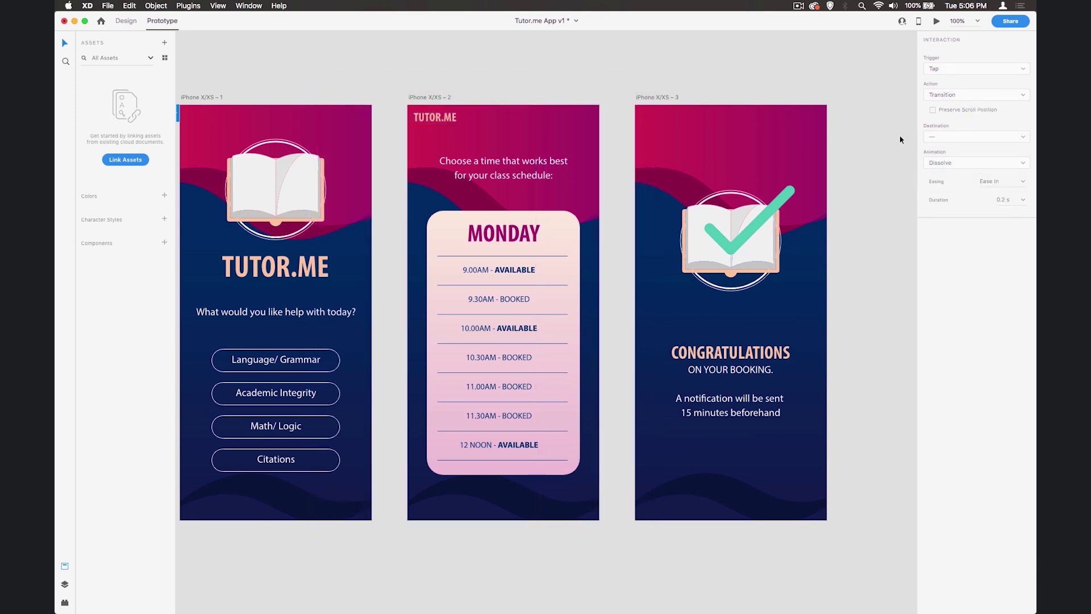
left_click(516, 273)
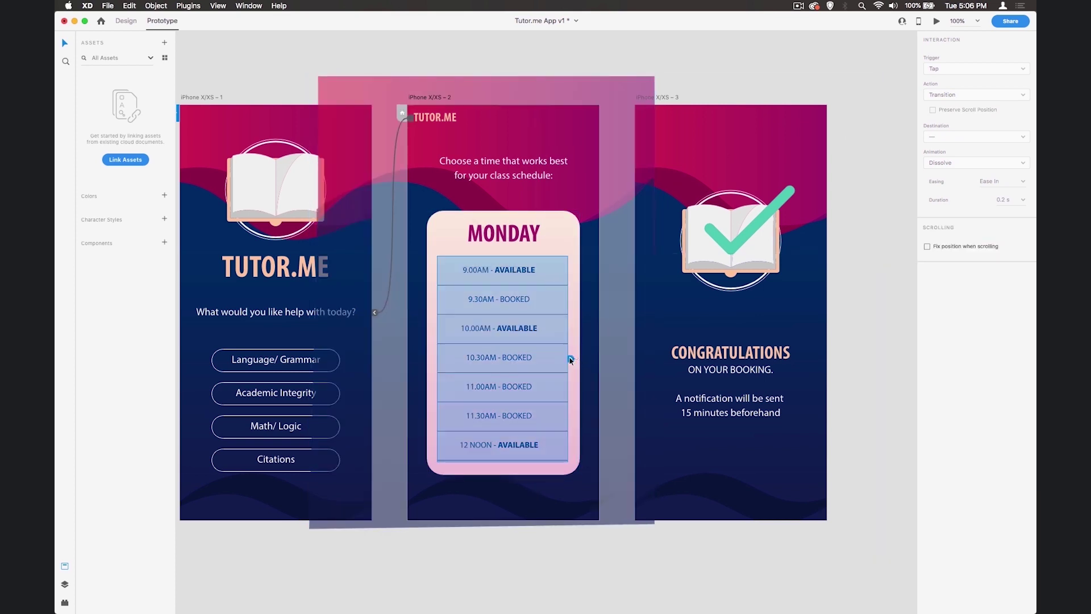
left_click_drag(571, 359, 646, 303)
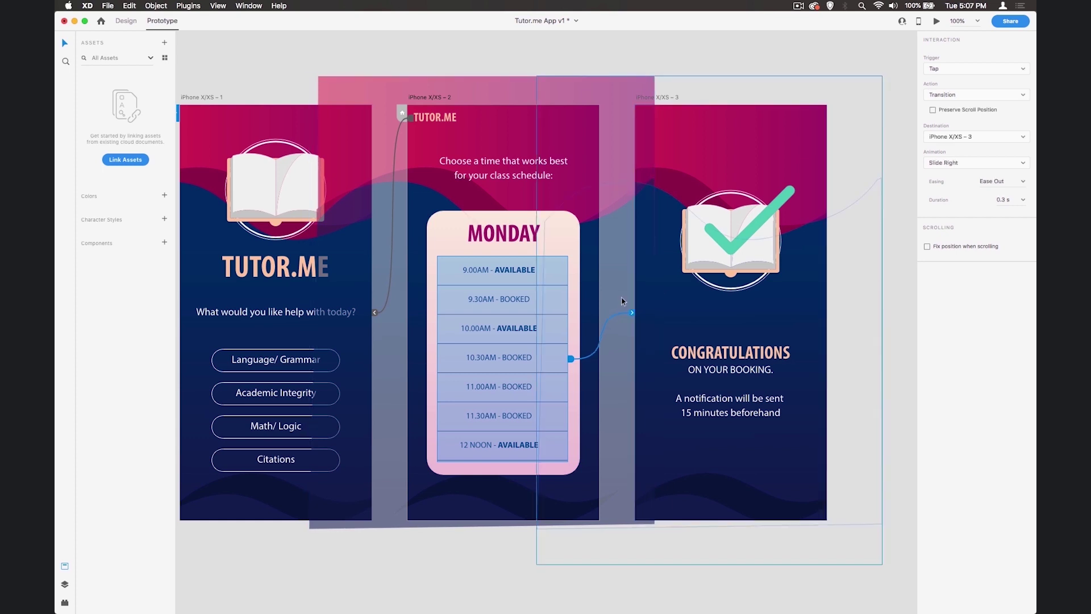
left_click(949, 164)
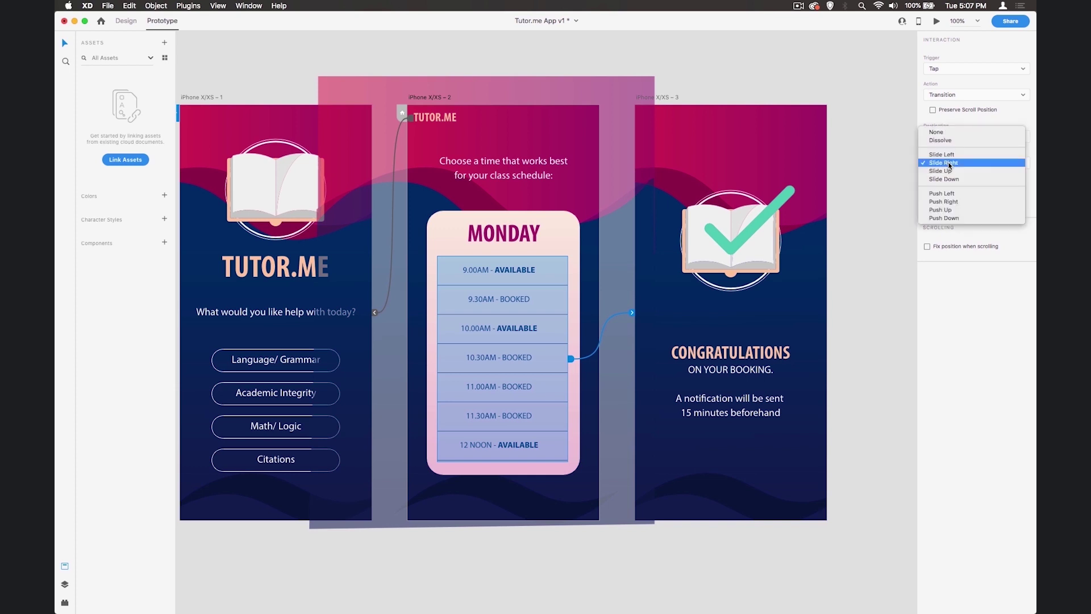
left_click(950, 158)
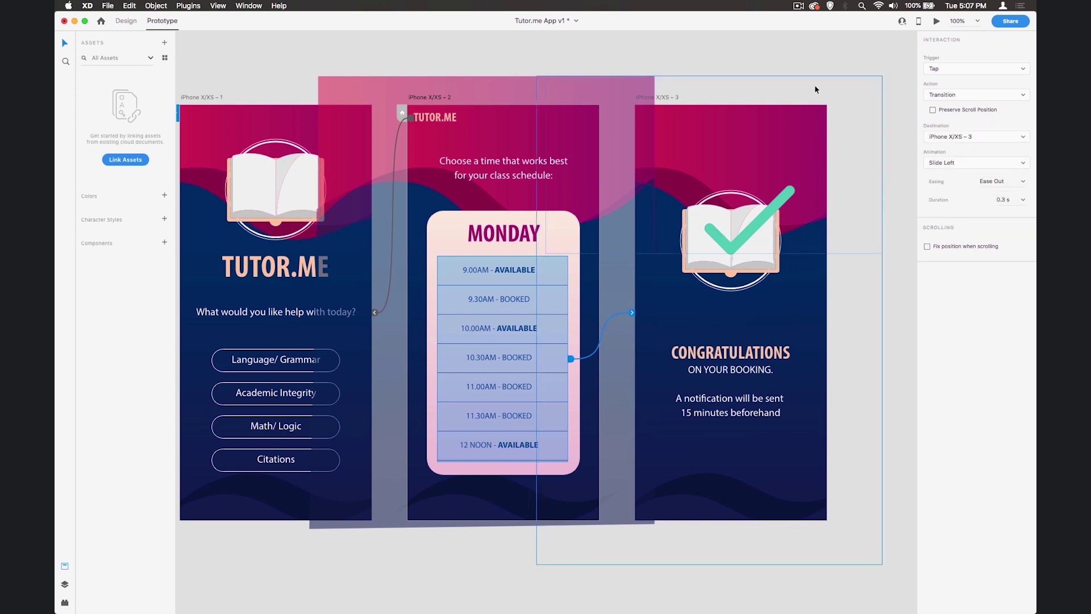
Wire the Congratulations screen to the home screen on a Time trigger with 1 s delay
left_click(688, 214)
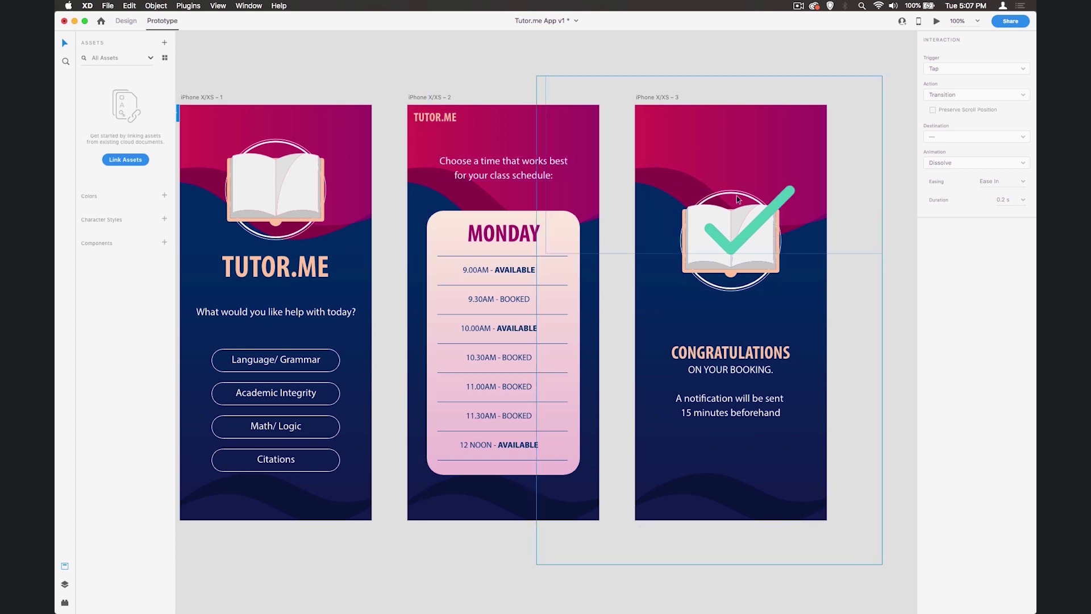
left_click(650, 98)
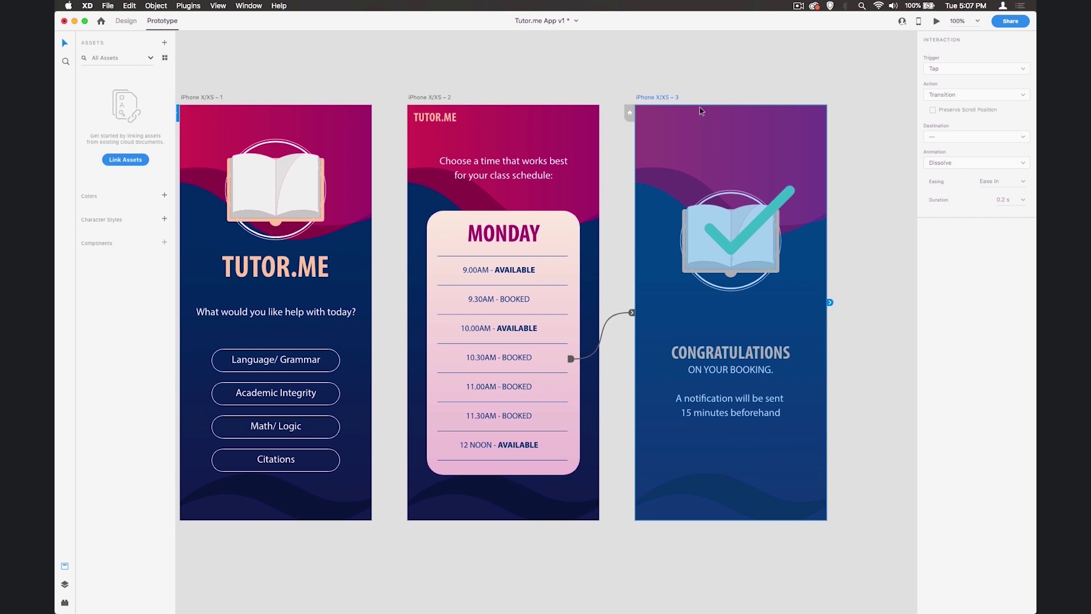
left_click_drag(830, 303, 366, 305)
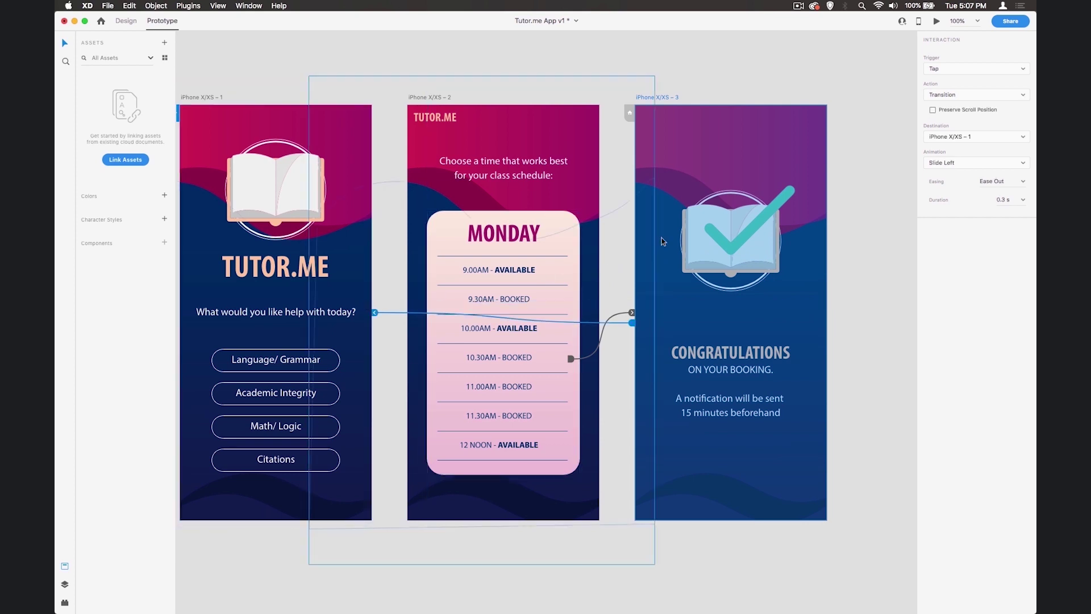
left_click(952, 69)
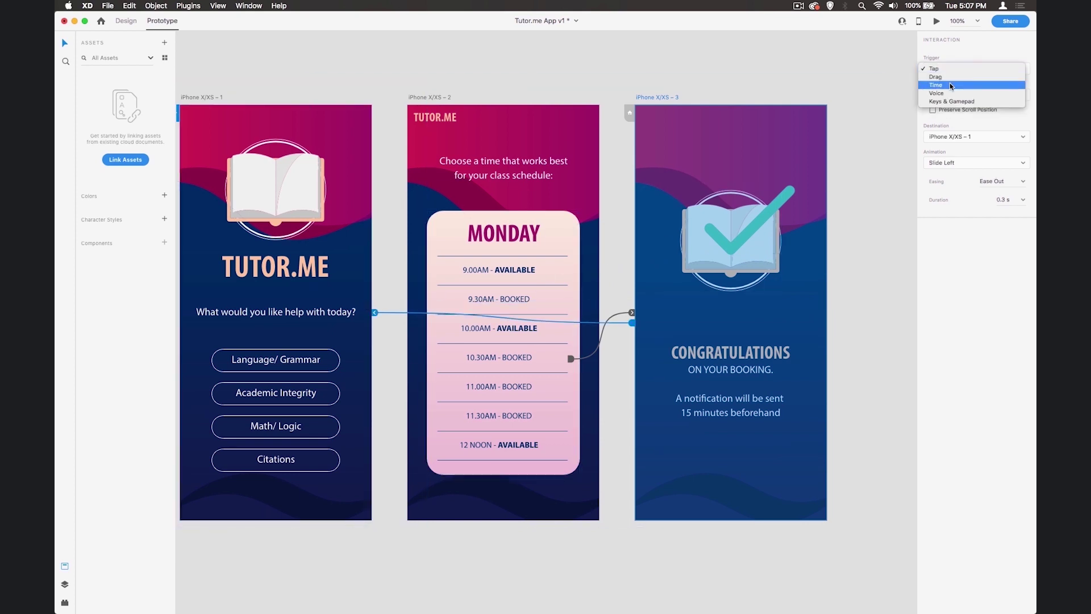
left_click(949, 84)
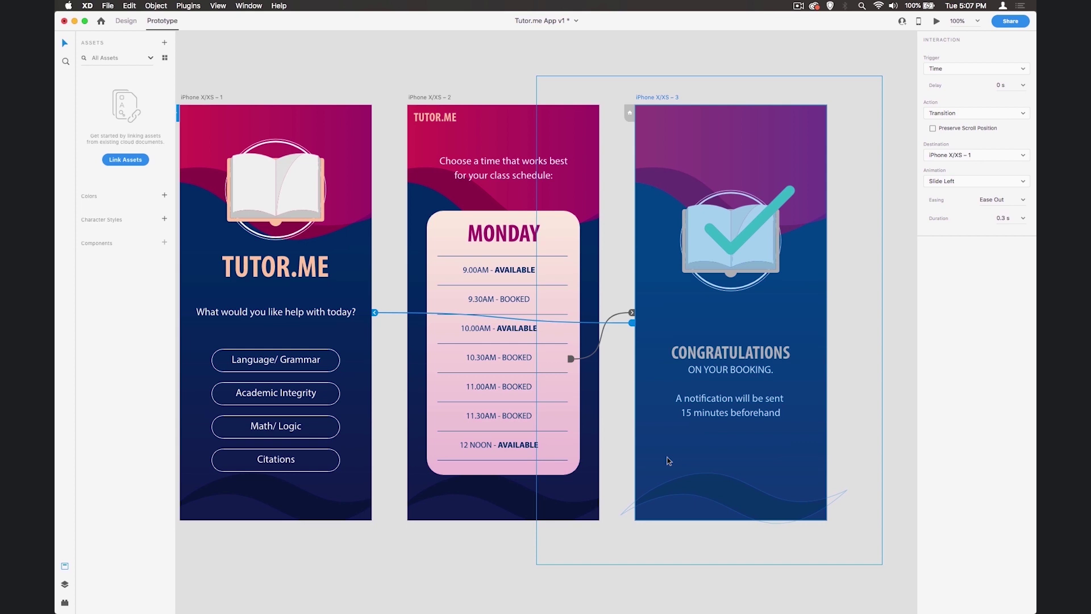
left_click(1023, 85)
left_click(1010, 132)
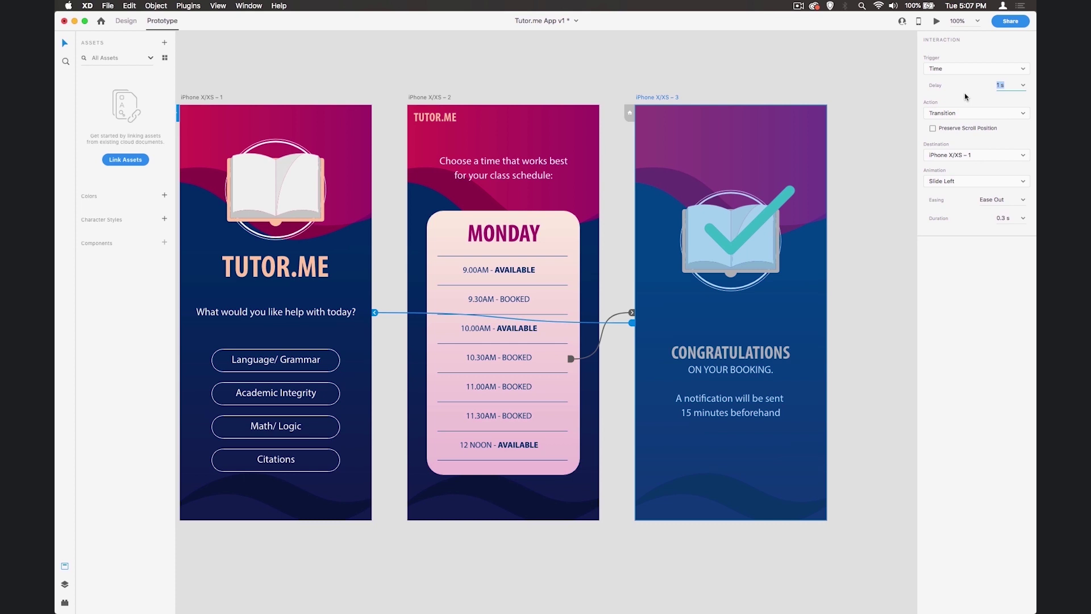
left_click(937, 21)
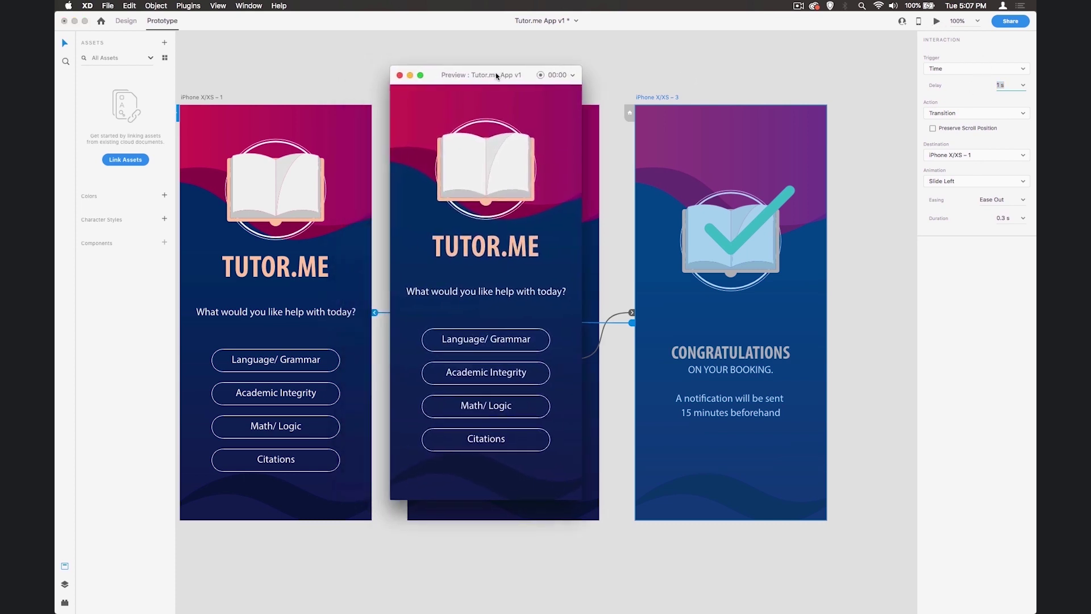
left_click(495, 341)
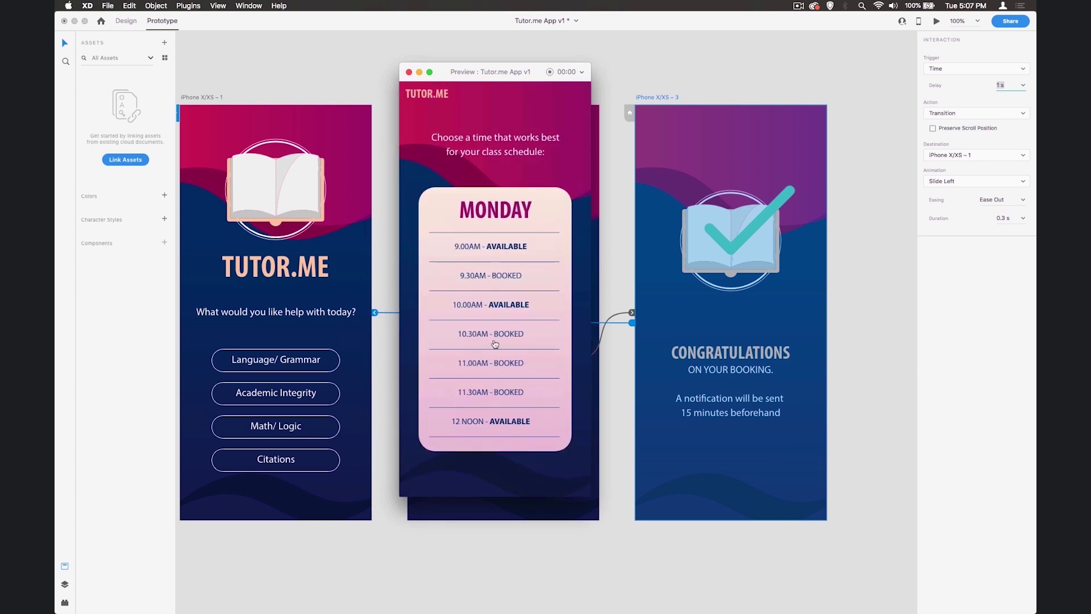
left_click(494, 310)
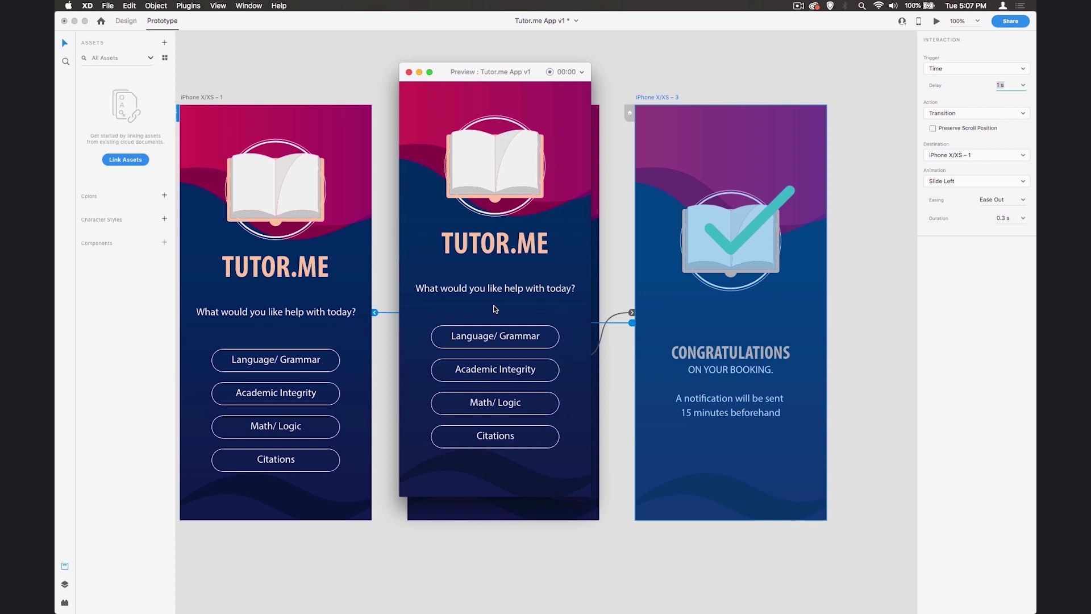
left_click(501, 342)
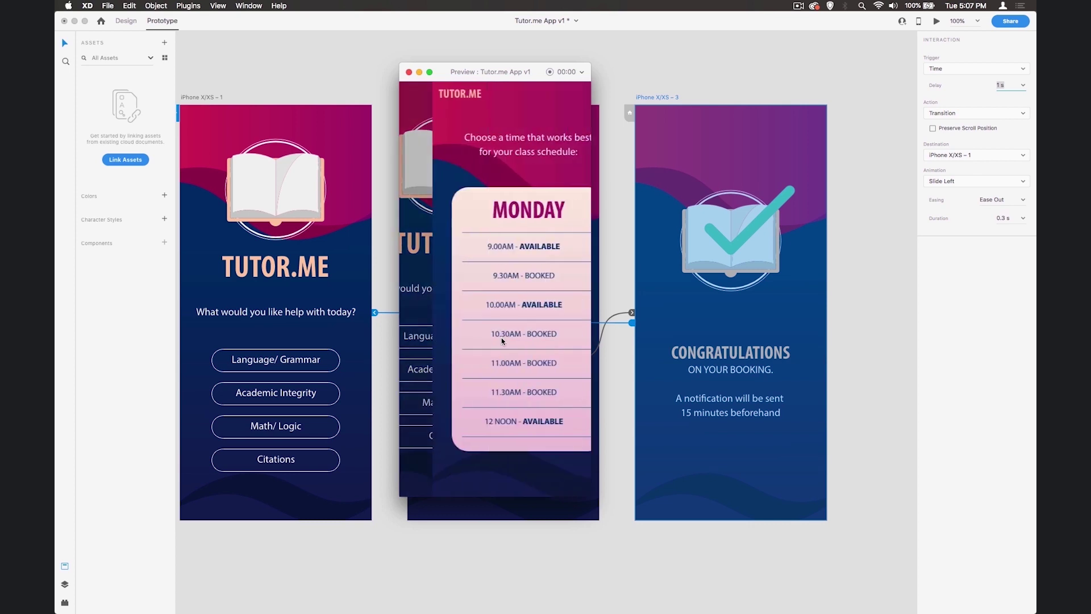
left_click(505, 314)
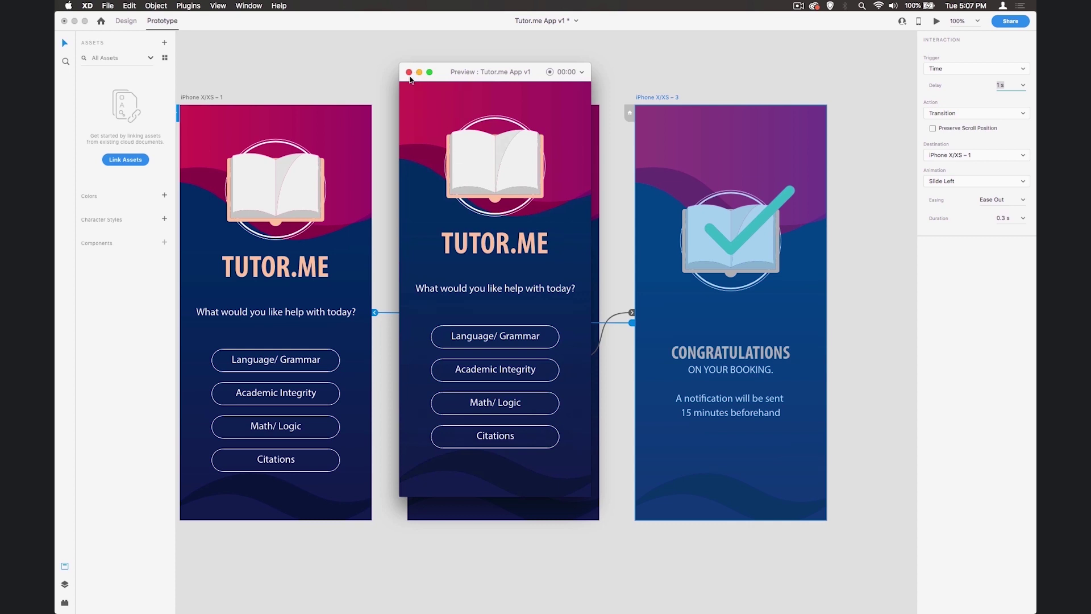
left_click(481, 346)
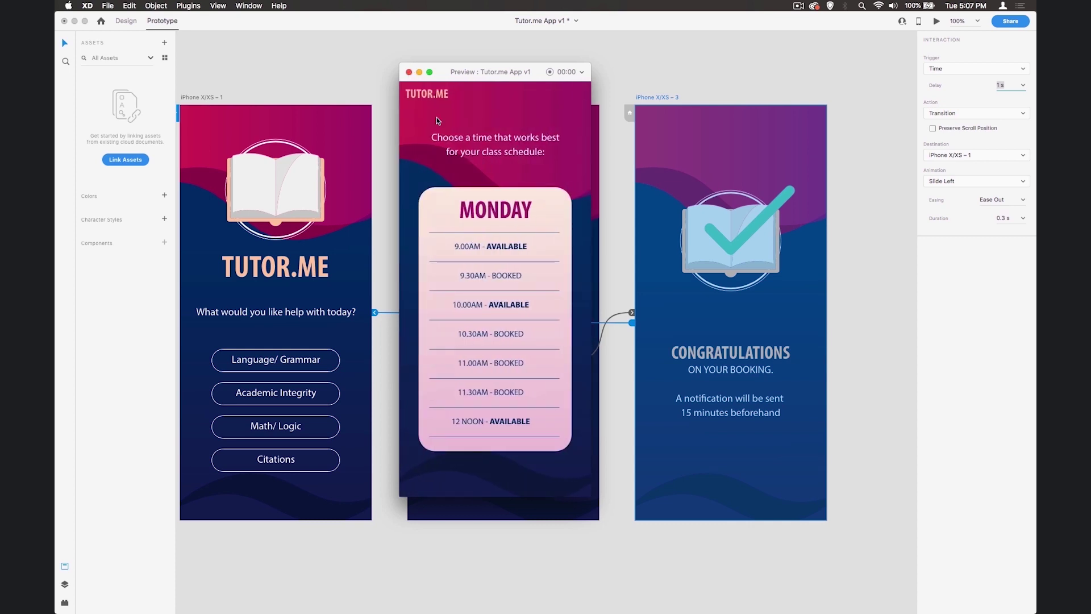
left_click(418, 95)
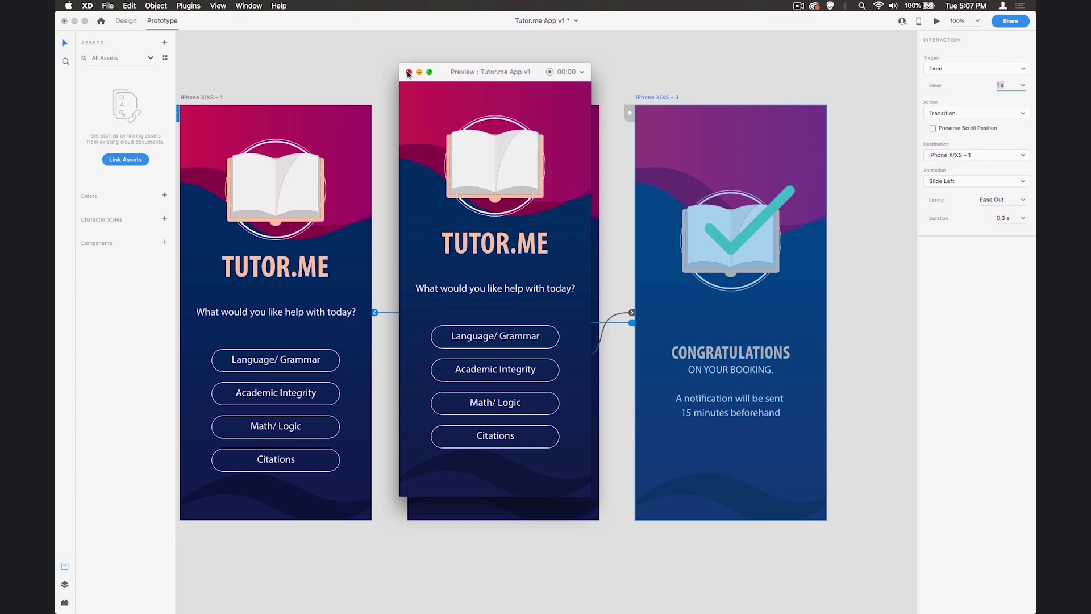
mouse_move(464, 74)
left_mouse_down()
mouse_move(475, 106)
mouse_move(475, 85)
left_mouse_up()
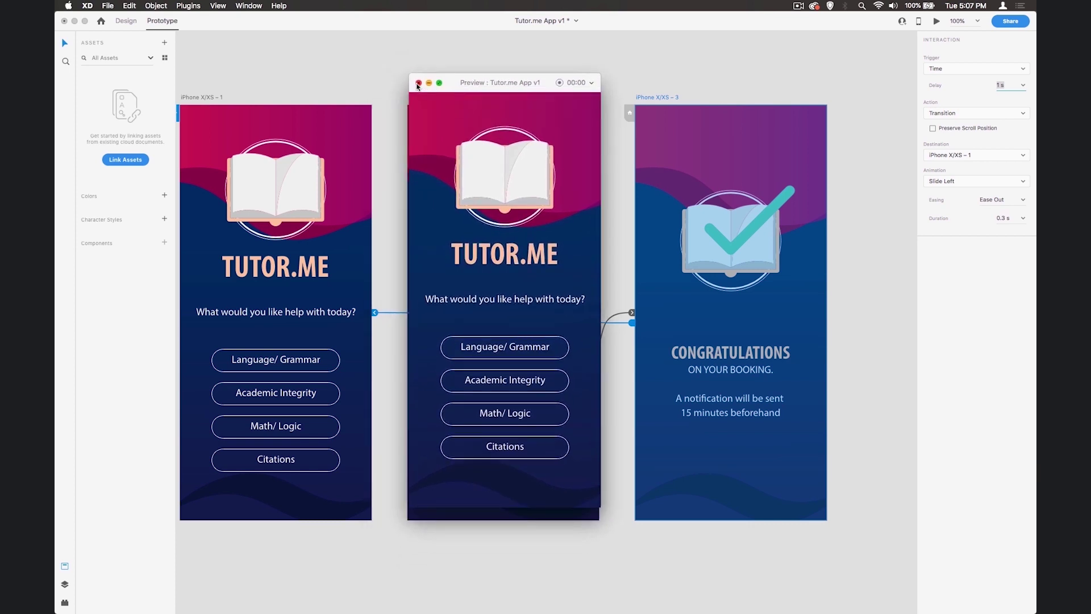
left_click(418, 83)
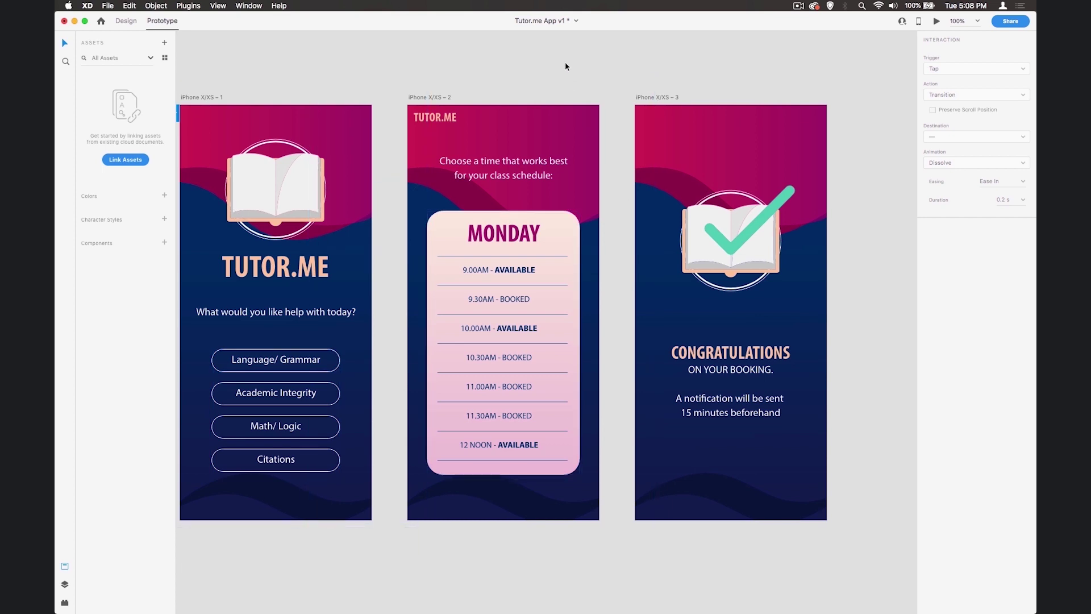
Change the document name from Tutor.me App v1 to Tutor.me App v2
left_click_drag(551, 66, 568, 66)
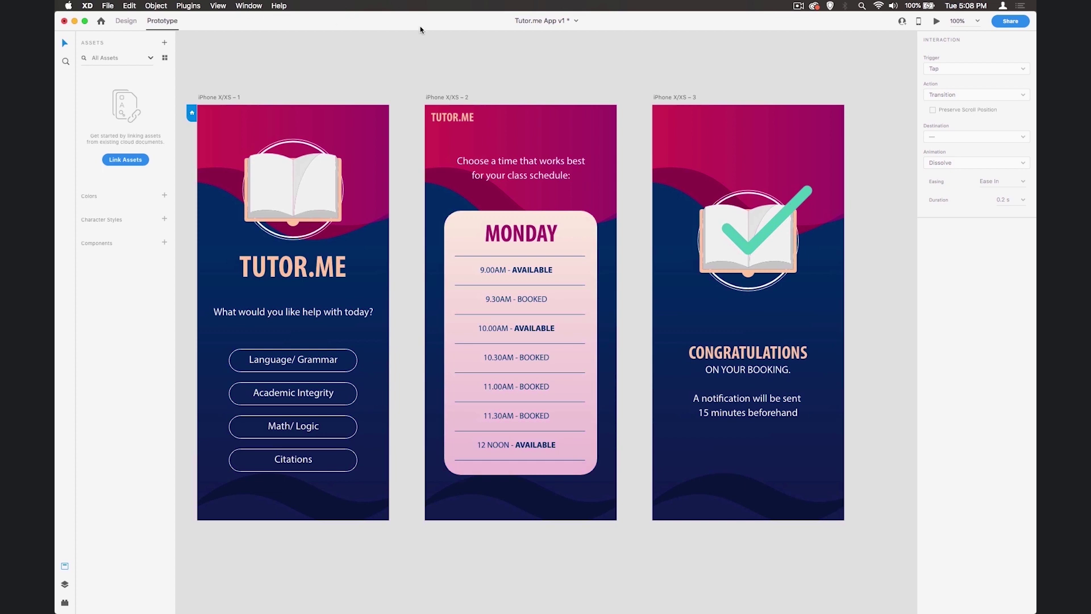
left_click(575, 22)
left_click(500, 57)
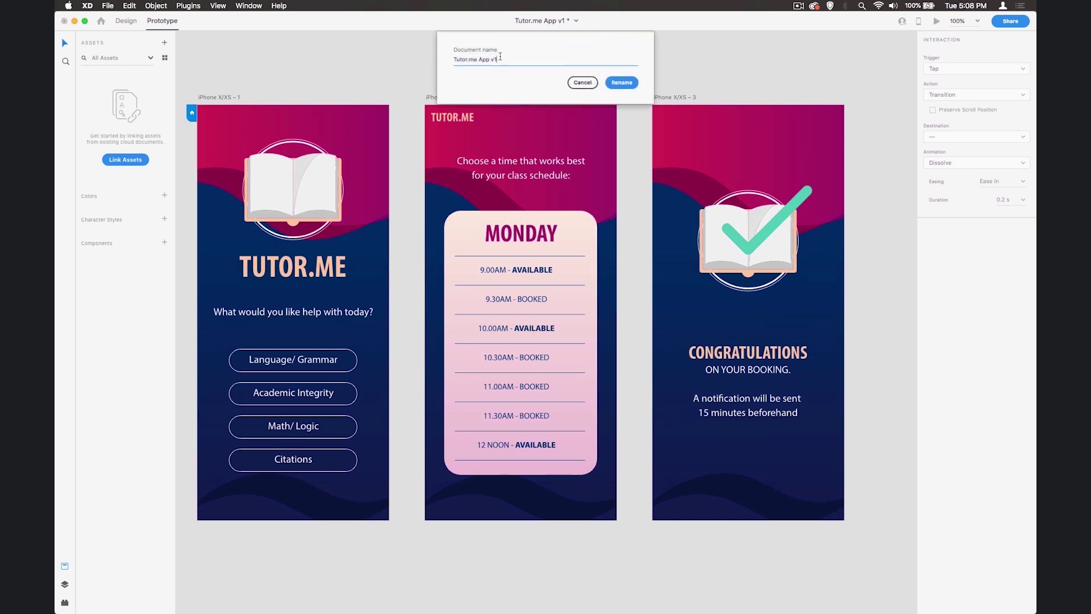
key("BackSpace")
type("2")
key("Return")
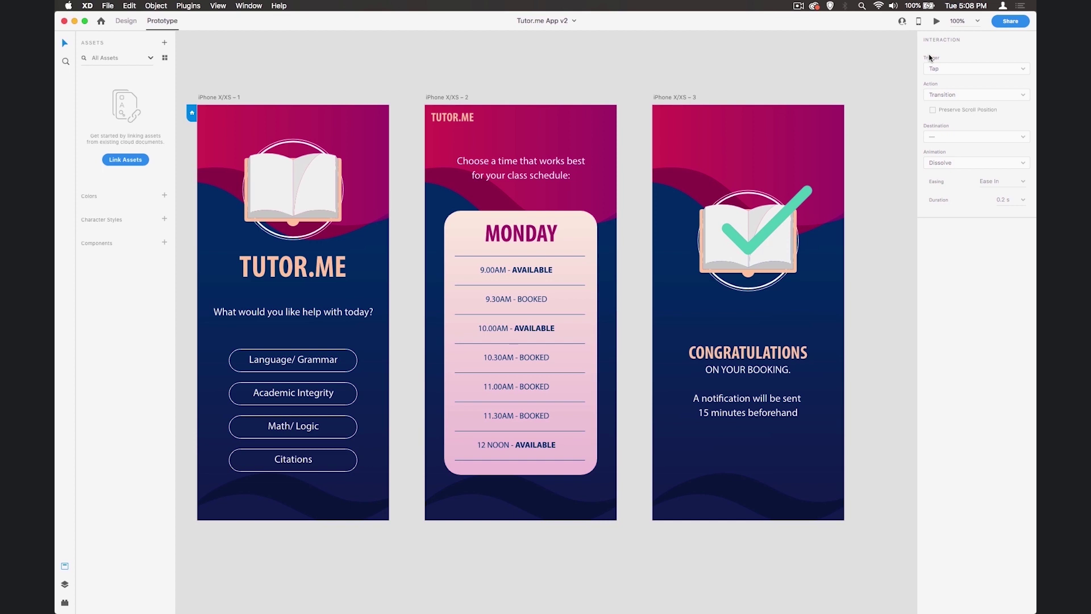
Create a public Share for Review link and open the shared prototype in Chrome
left_click(1006, 22)
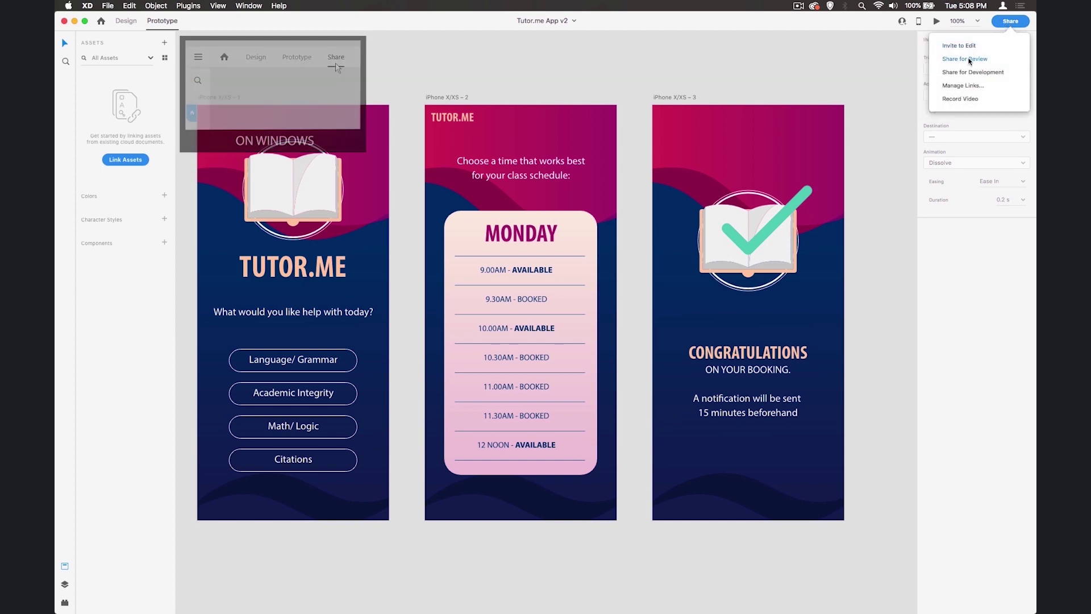
left_click(969, 59)
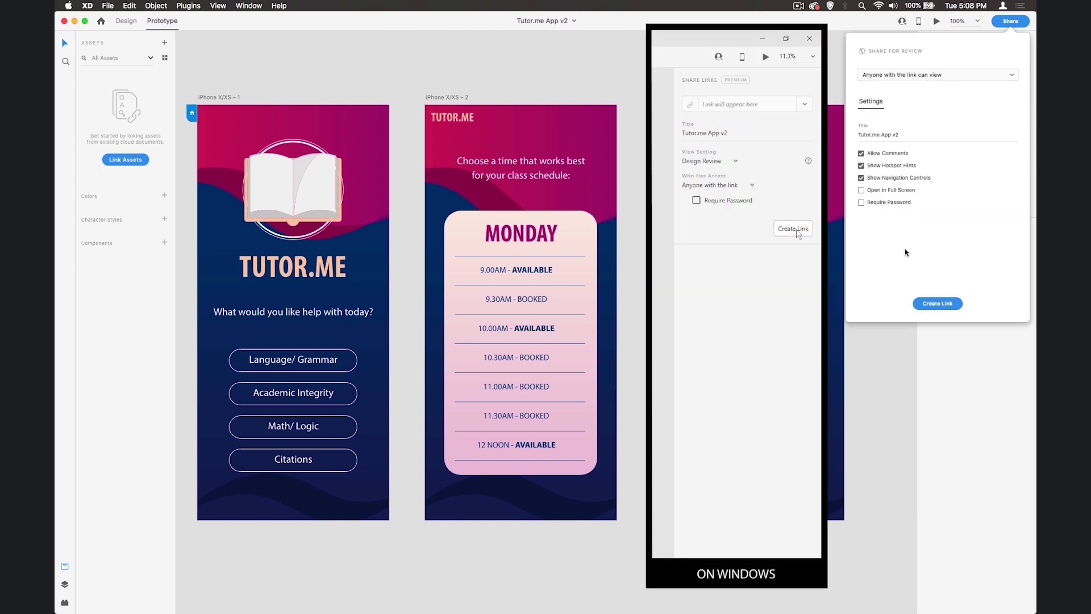
left_click(937, 304)
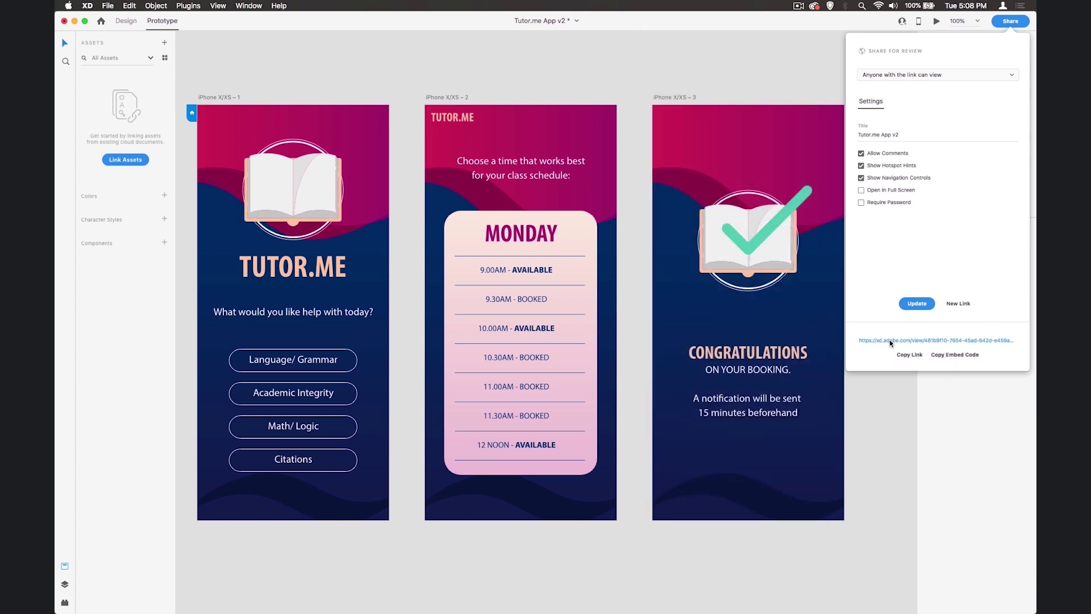
left_click(889, 340)
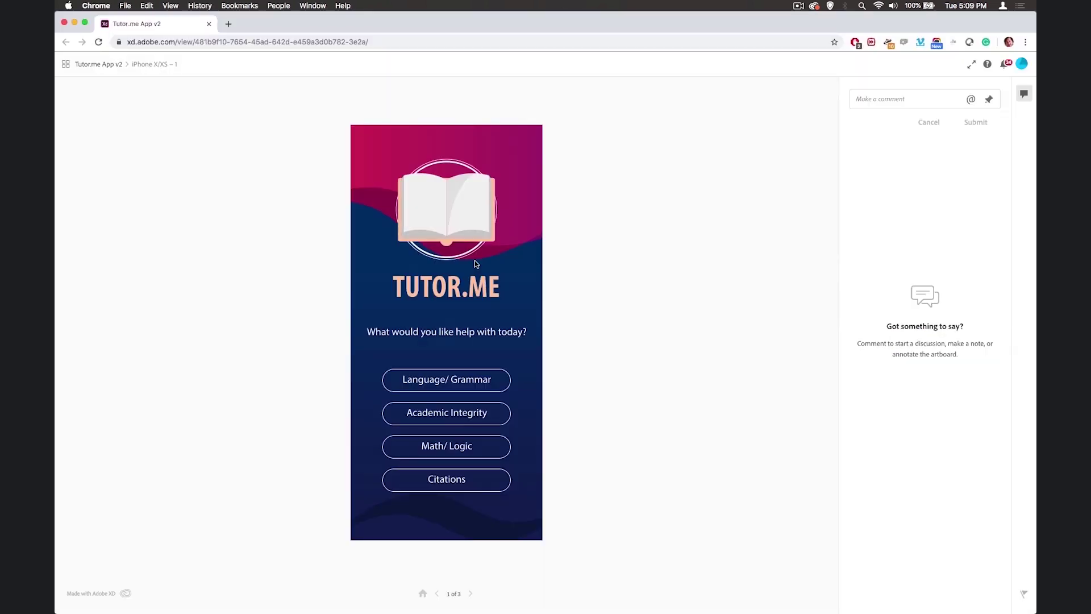
Tap Language/ Grammar in the Chrome review page to reach the Monday slots screen
left_click(461, 380)
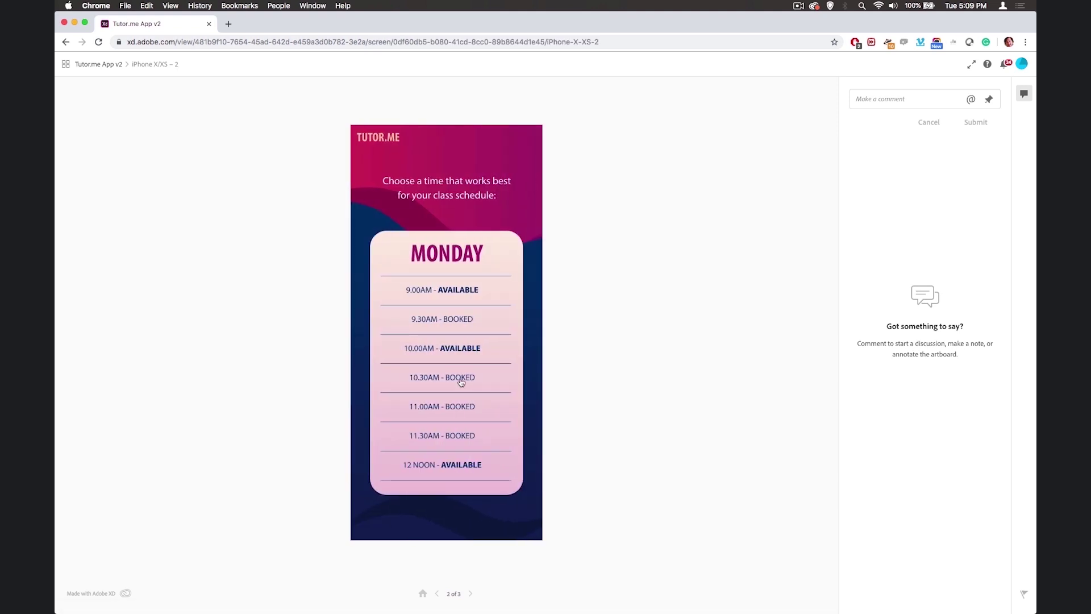